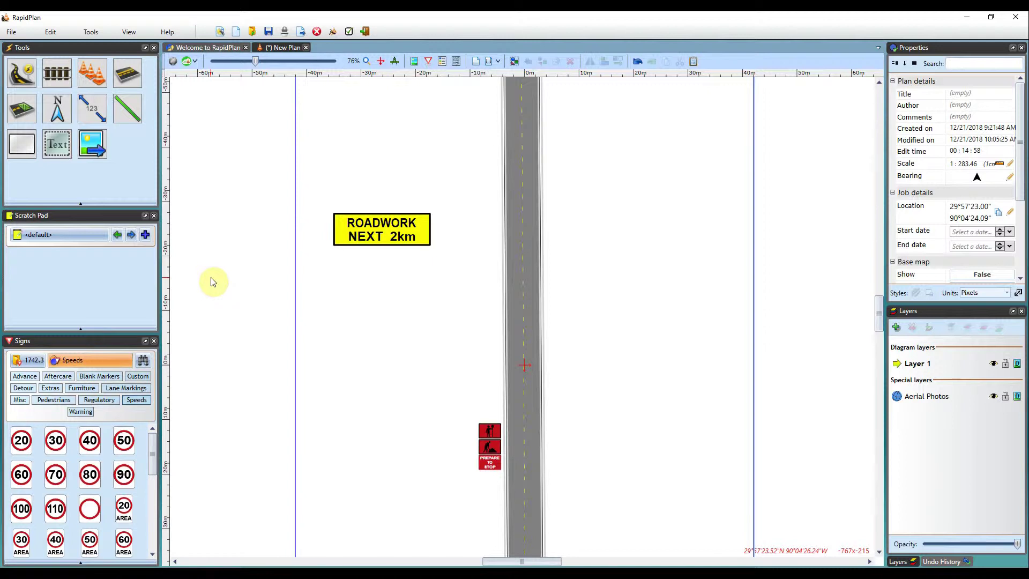
# - Save the ROADWORK NEXT 2km sign into the Scratch Pad's default tab
pyautogui.click(414, 232)
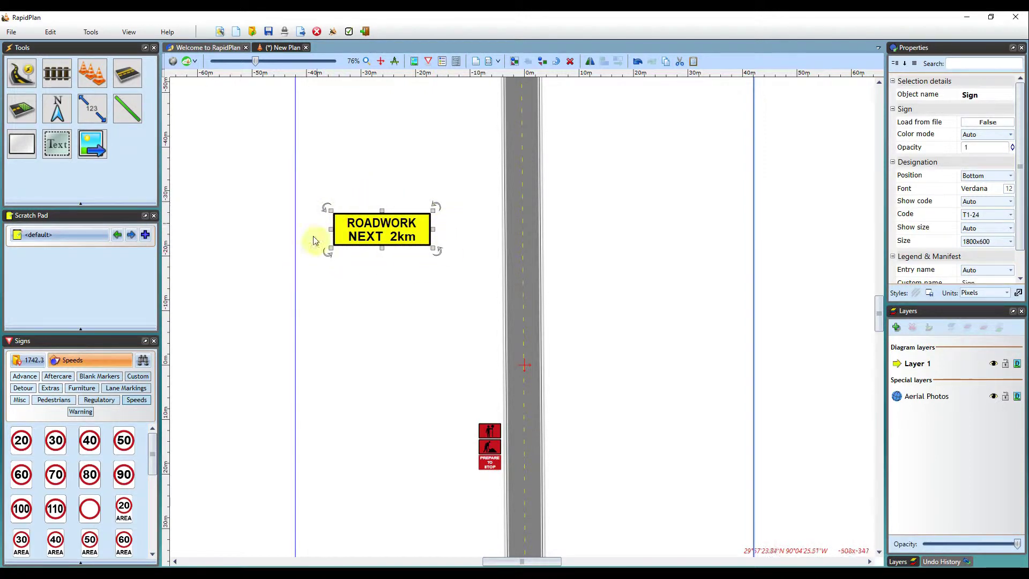
pyautogui.rightClick(383, 226)
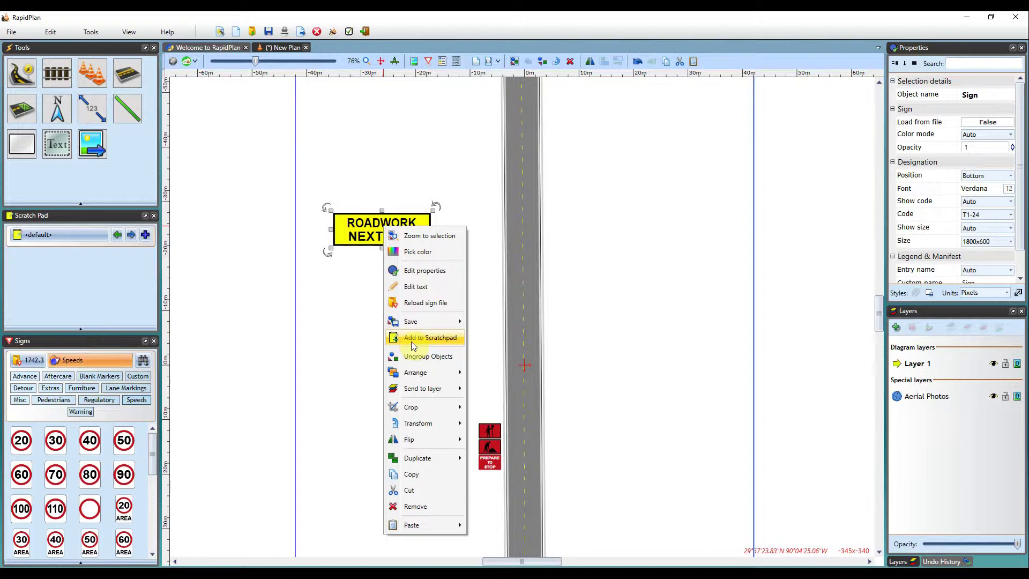
pyautogui.click(442, 338)
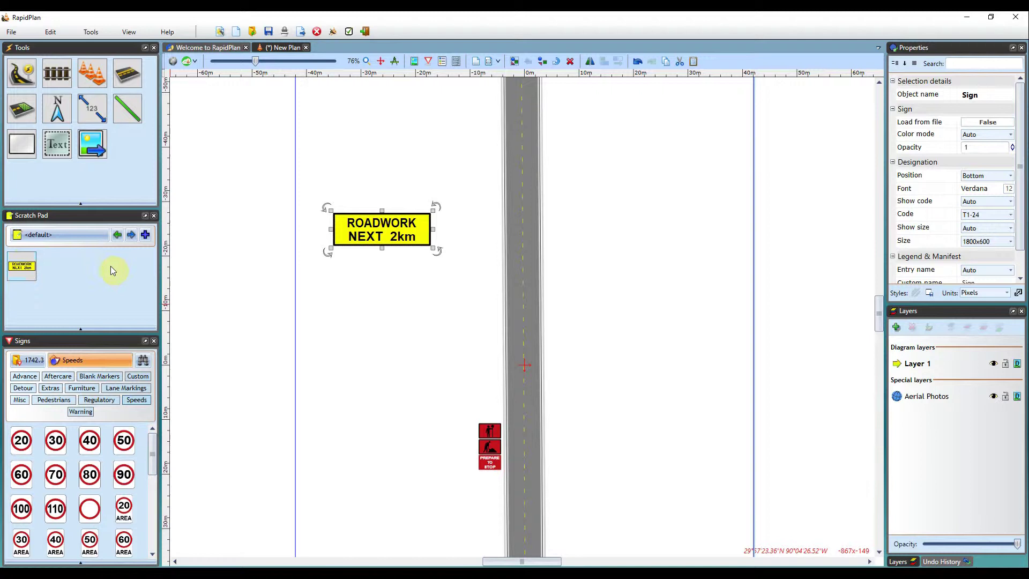
# - Group the three red signs beside the road into a single object
pyautogui.click(375, 337)
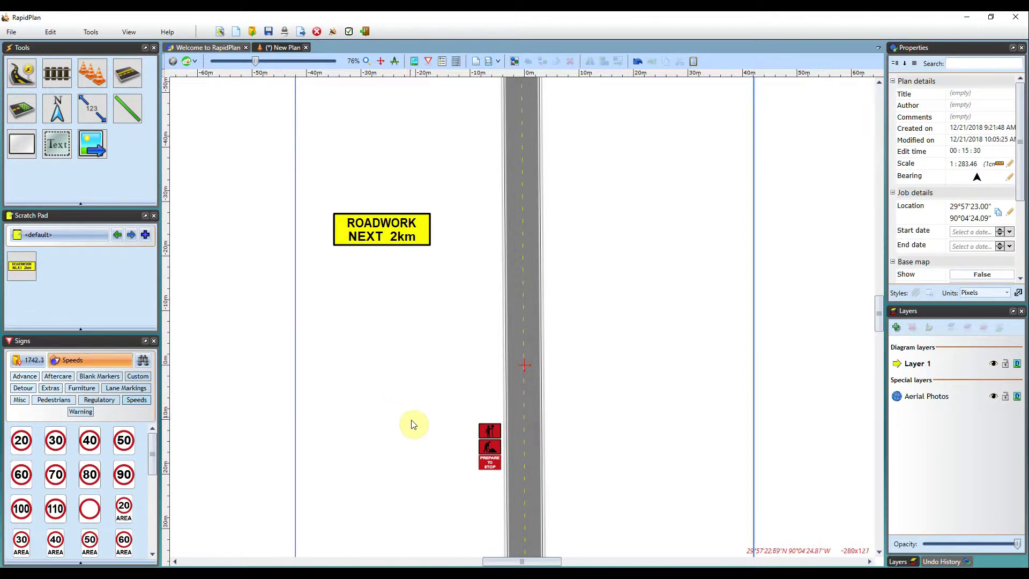
pyautogui.click(489, 461)
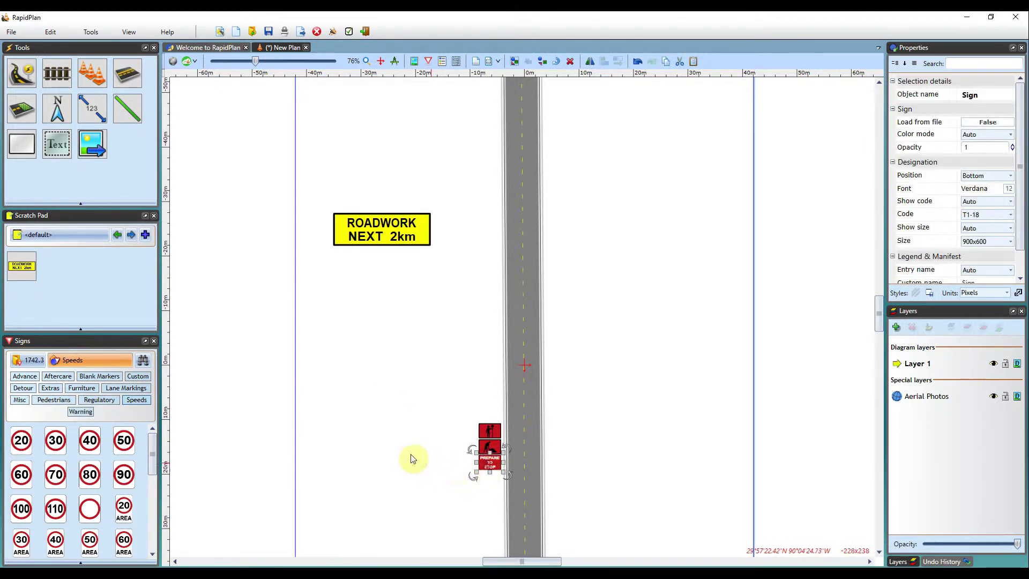
pyautogui.click(434, 440)
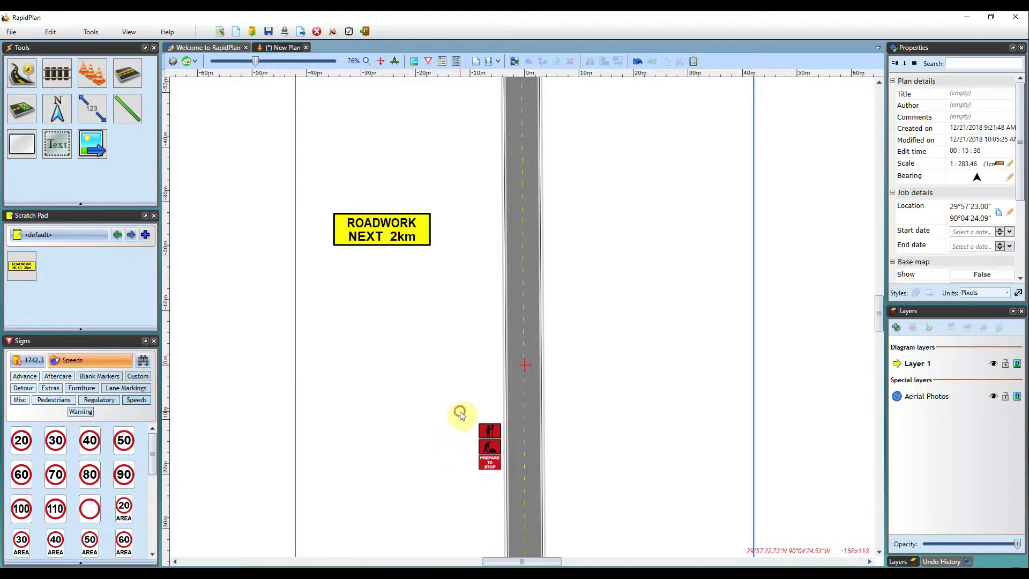
pyautogui.moveTo(459, 411); pyautogui.dragTo(504, 477)
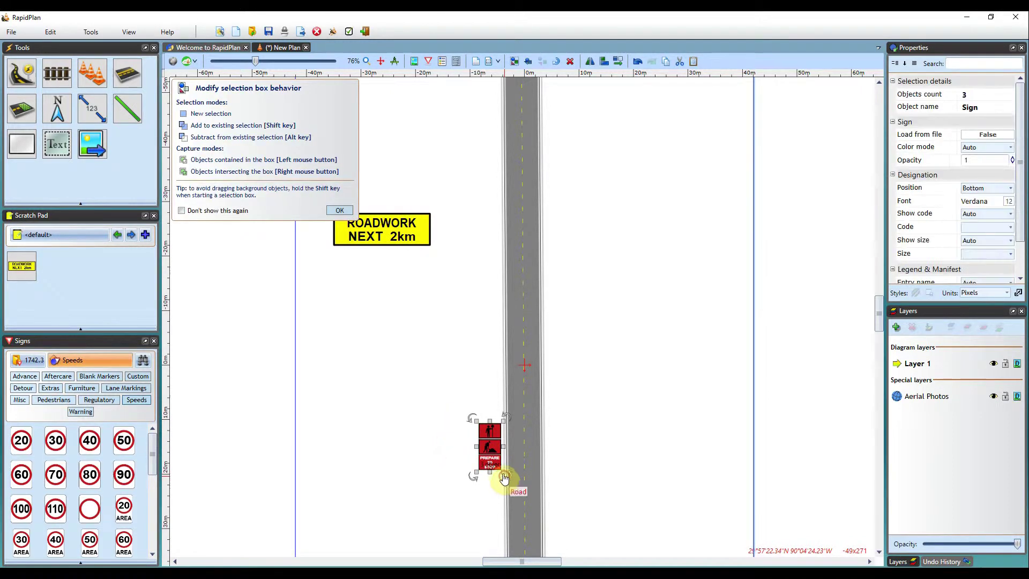
pyautogui.rightClick(492, 445)
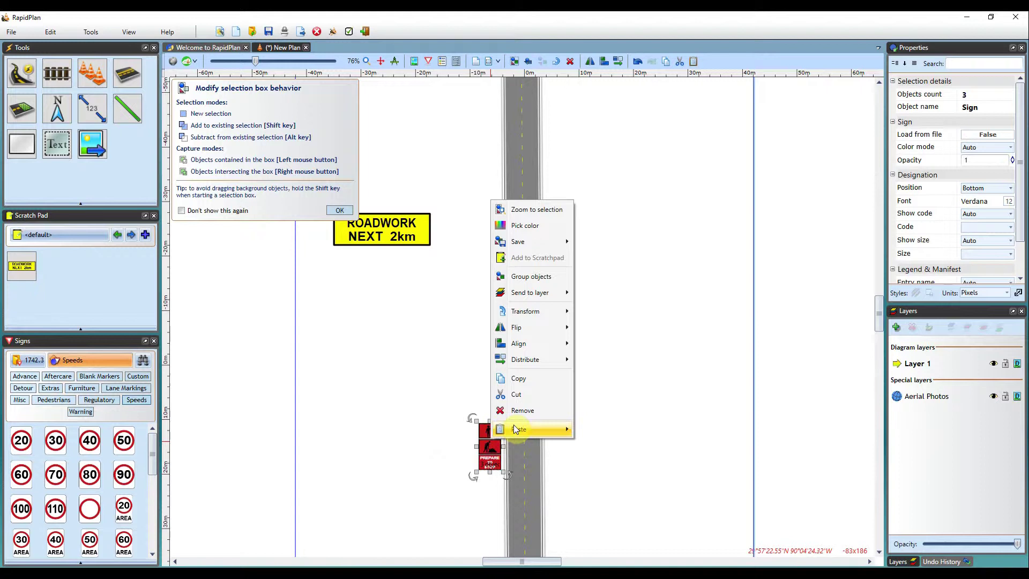
pyautogui.click(541, 277)
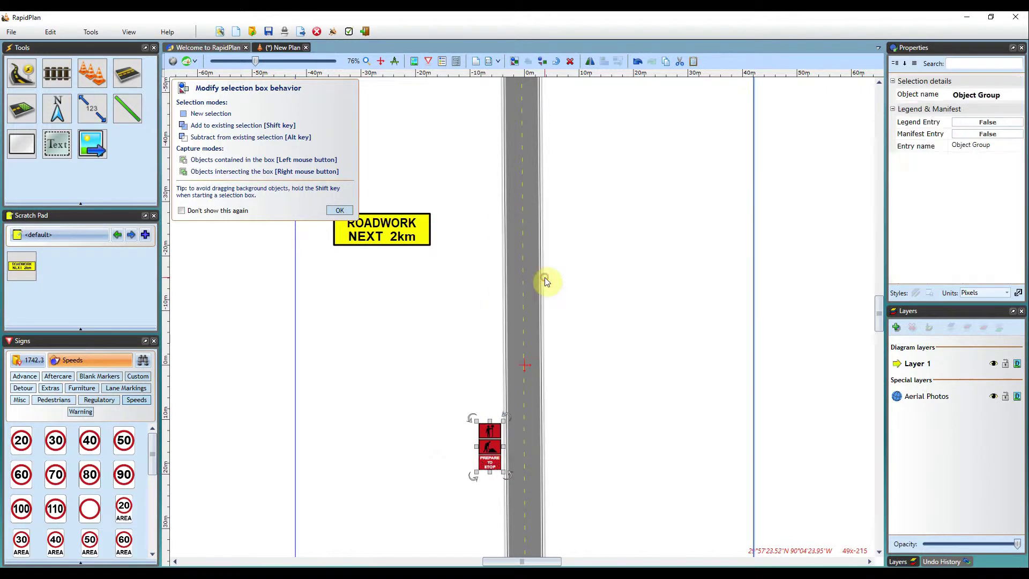
pyautogui.click(339, 210)
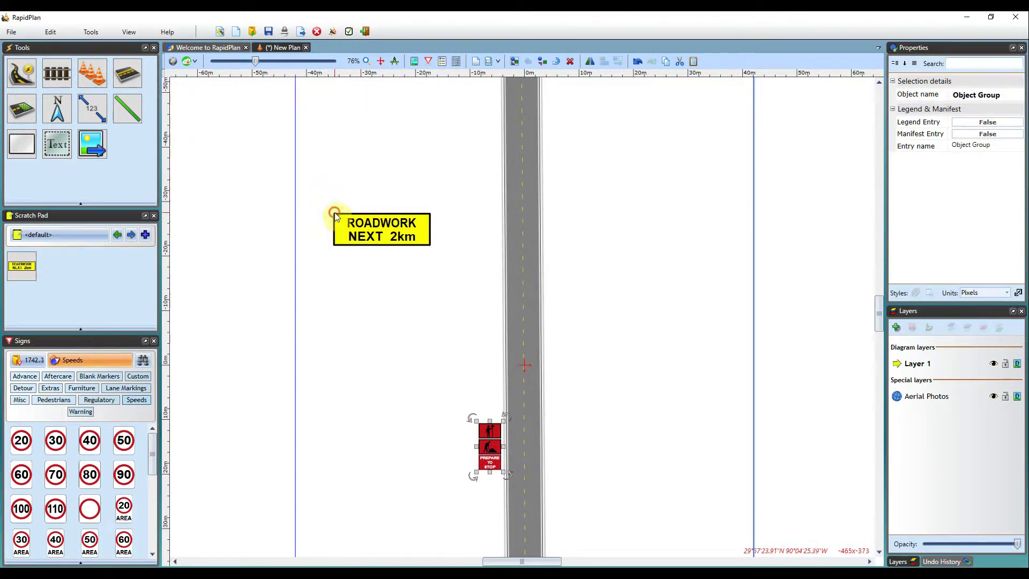
# - Save the sign group to the Scratch Pad and place a copy left of the road
pyautogui.click(445, 445)
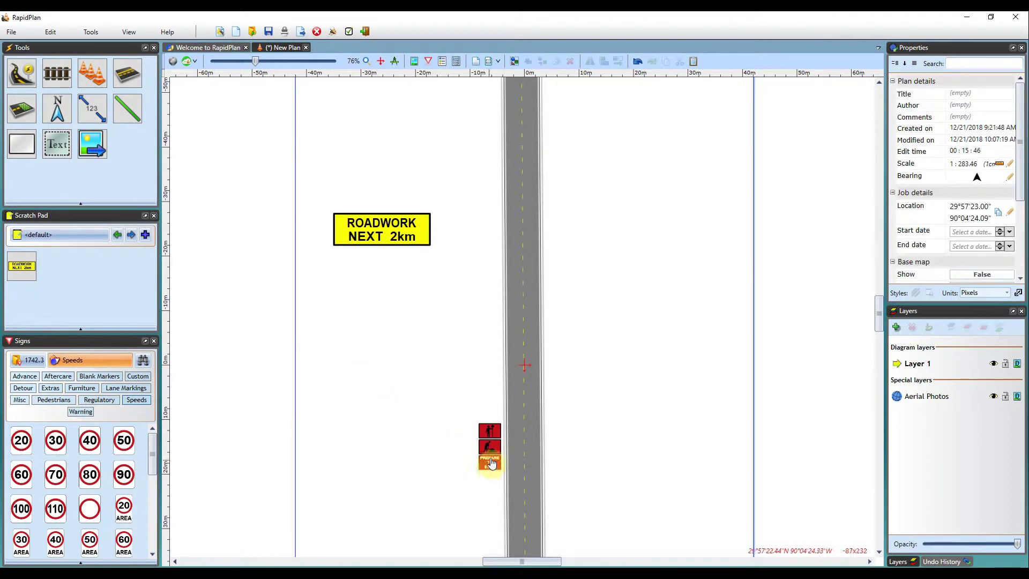
pyautogui.rightClick(483, 446)
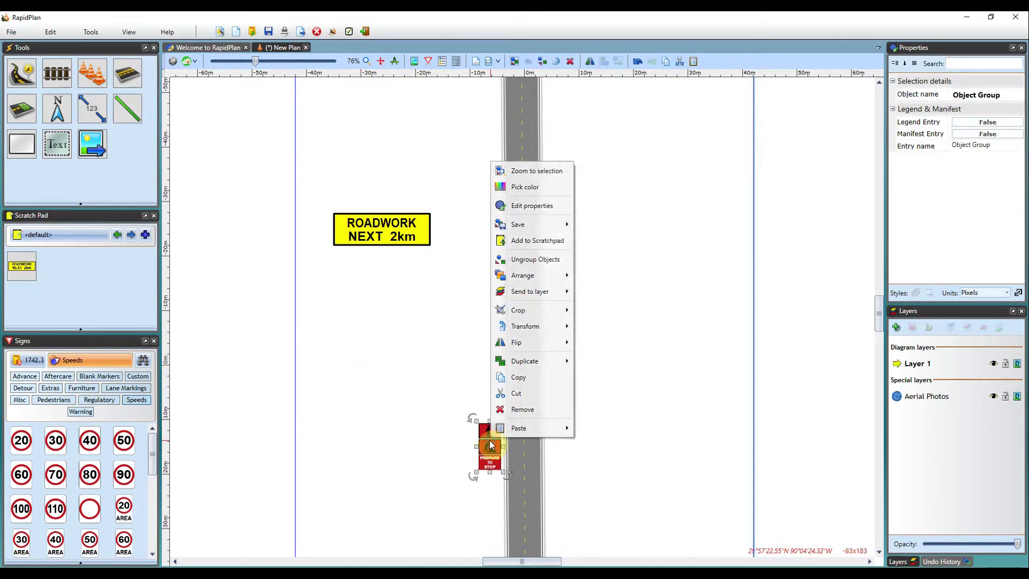
pyautogui.click(533, 242)
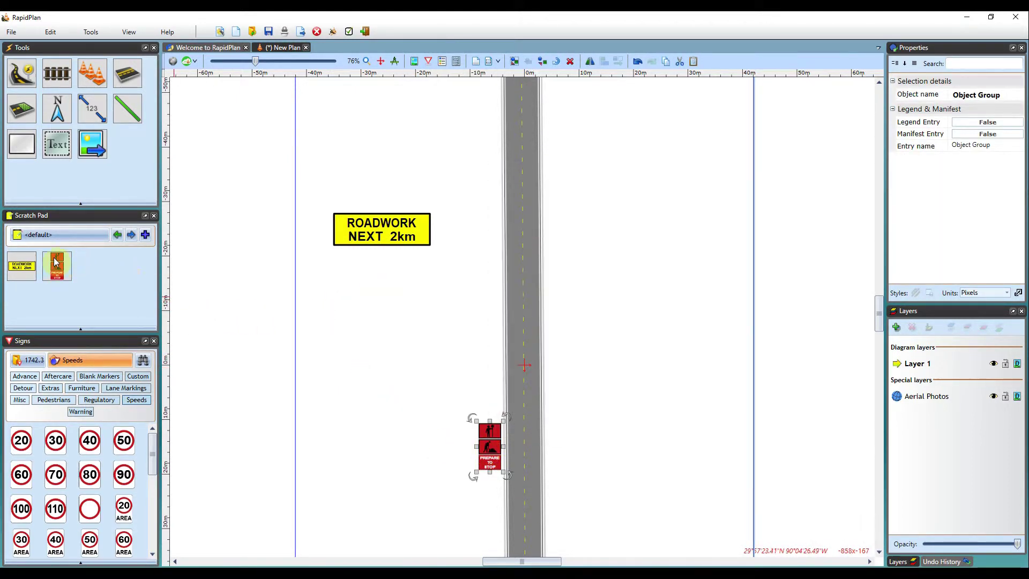
pyautogui.moveTo(57, 265); pyautogui.dragTo(423, 348)
pyautogui.press('Escape')
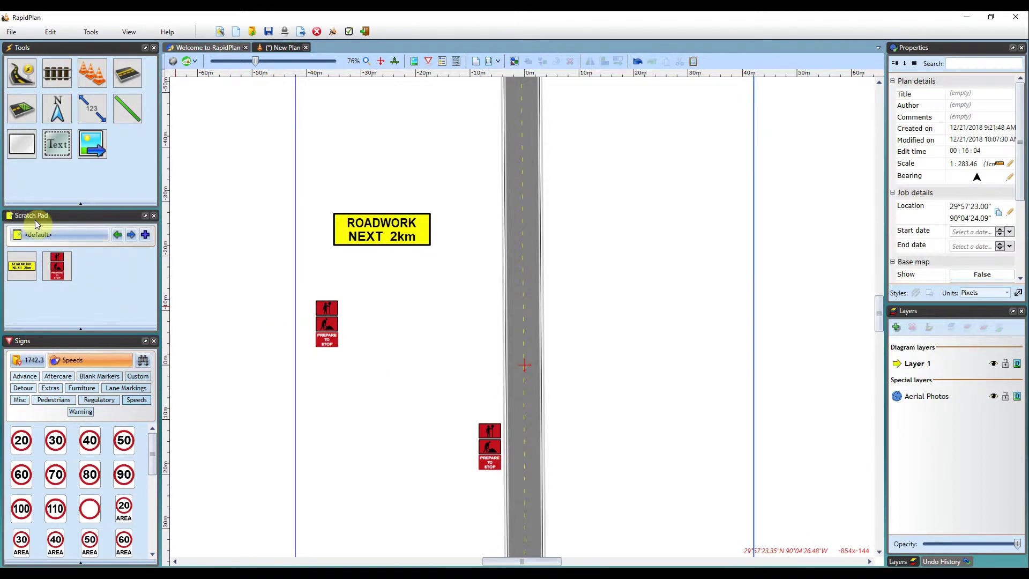
# - Create a new Scratch Pad tab named Speeds
pyautogui.click(145, 235)
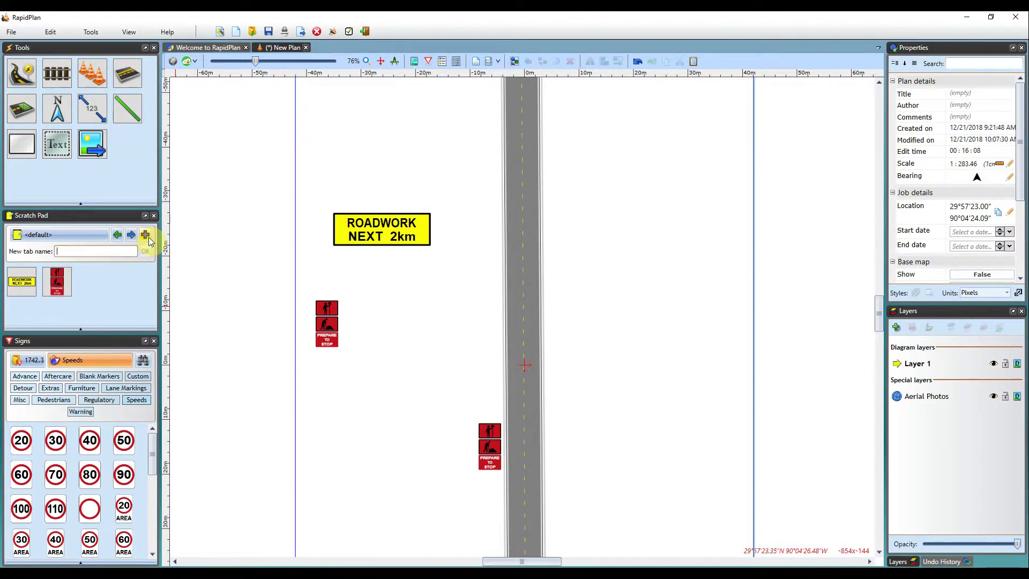
pyautogui.write('Speeds')
pyautogui.click(147, 252)
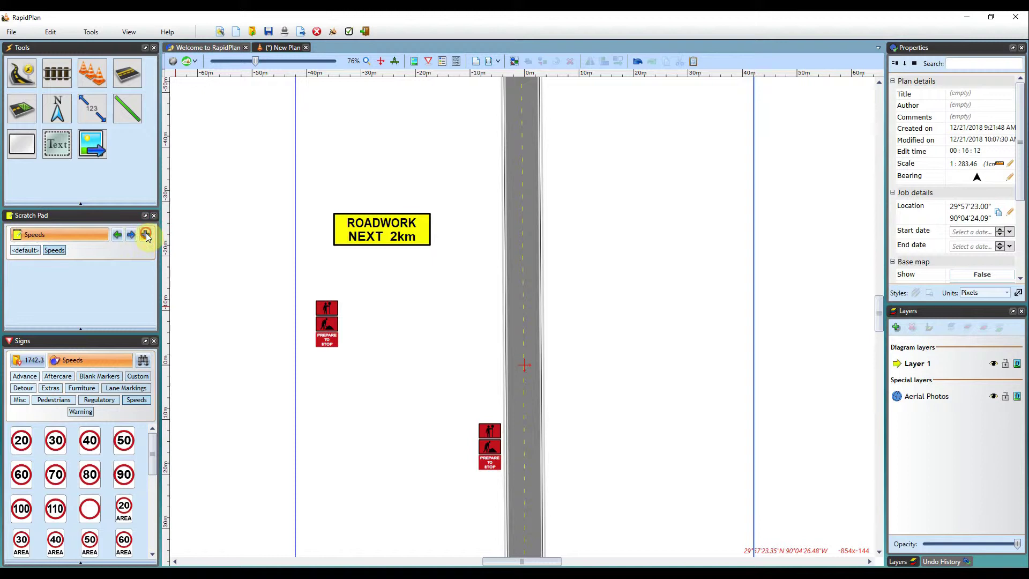
# - Add a second tab named Lane Markings, then return to the Speeds tab
pyautogui.write('Test')
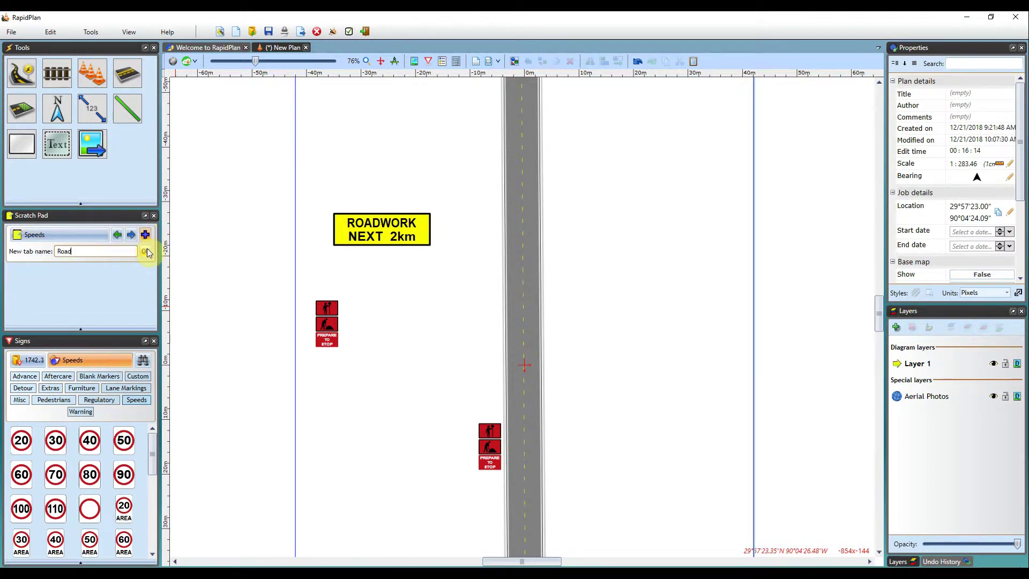
pyautogui.press('BackSpace')
pyautogui.press('BackSpace')
pyautogui.press('BackSpace')
pyautogui.press('BackSpace')
pyautogui.write('Lane Markings')
pyautogui.click(145, 252)
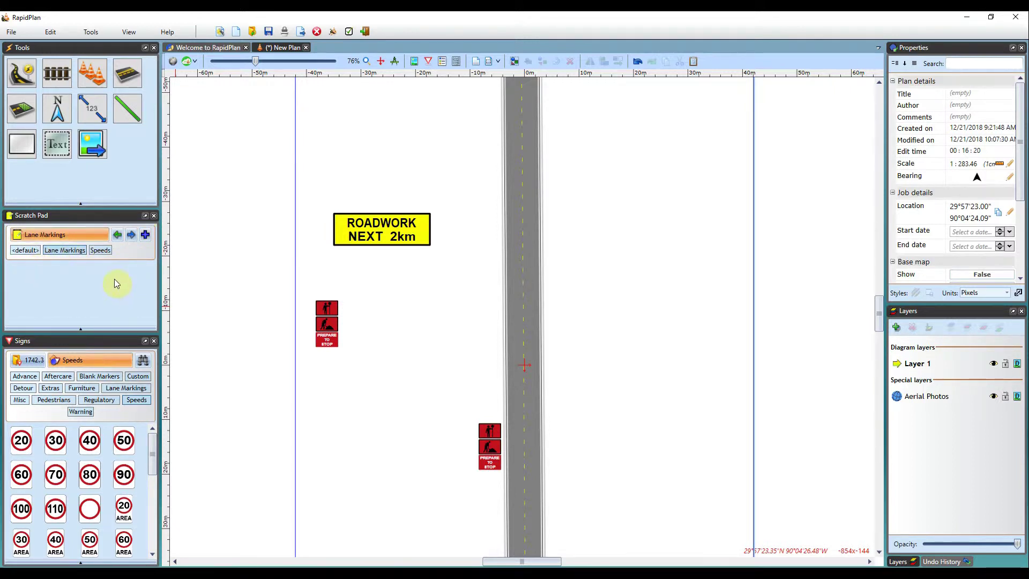
pyautogui.click(101, 250)
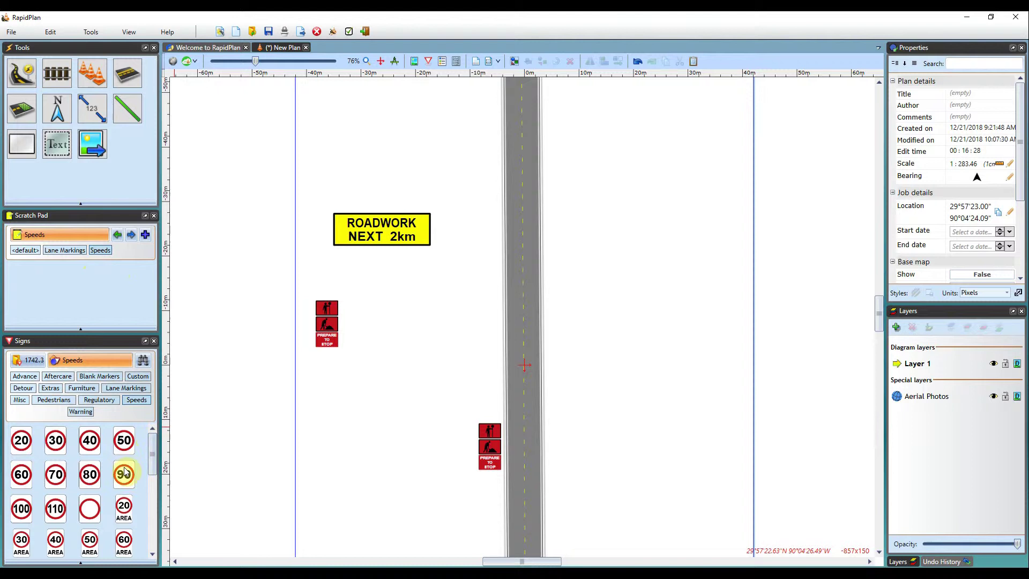
# - Add the SPEED LIMIT 90 sign from the Signs panel to the Speeds scratch pad
pyautogui.moveTo(124, 474)
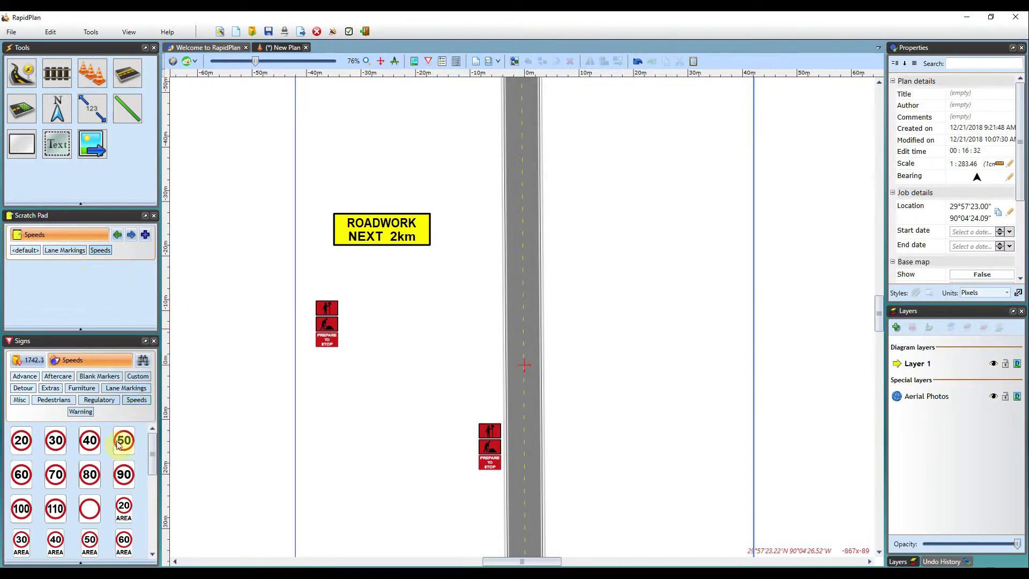
pyautogui.rightClick(122, 471)
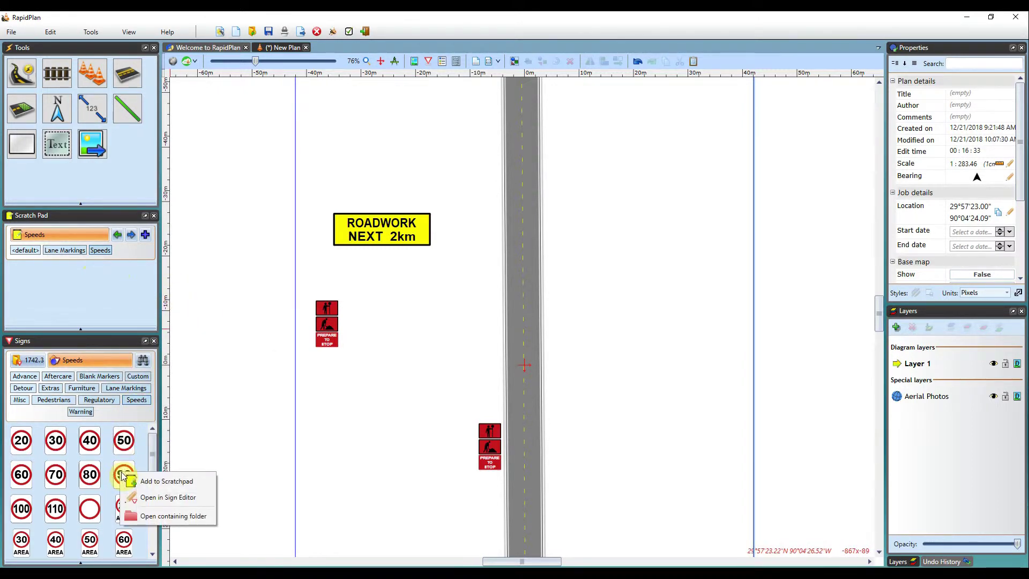
pyautogui.click(185, 489)
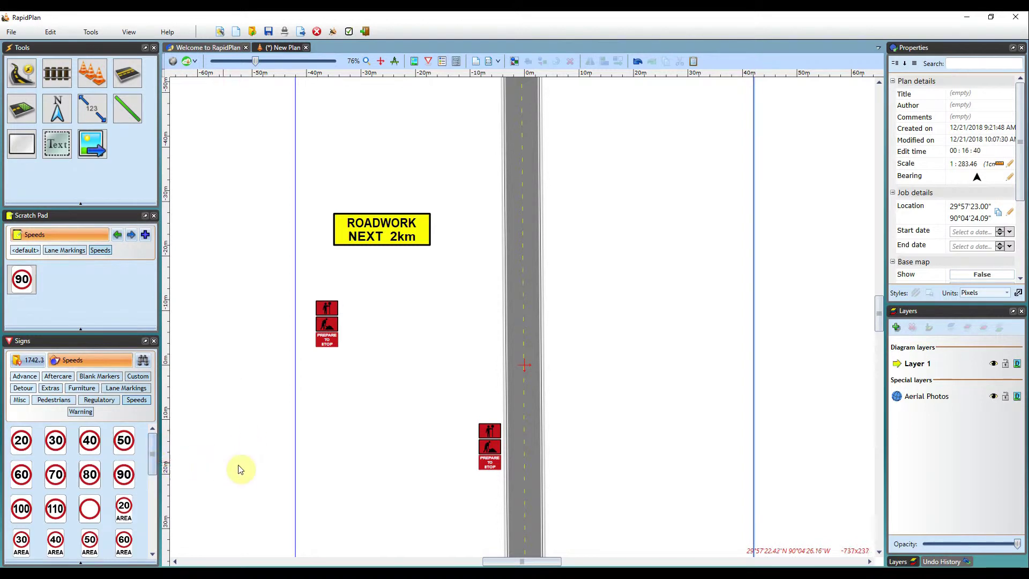
# - Place a single 60 speed sign left of the road, enlarged about 2.4 times
pyautogui.click(23, 479)
pyautogui.click(367, 396)
pyautogui.click(427, 400)
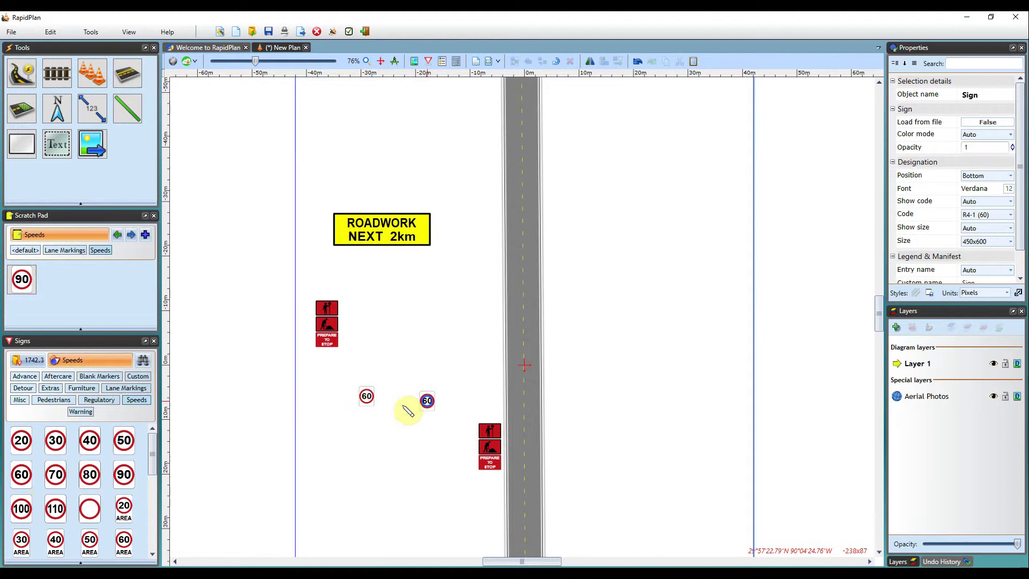
pyautogui.press('Delete')
pyautogui.click(367, 396)
pyautogui.moveTo(375, 406); pyautogui.dragTo(413, 442)
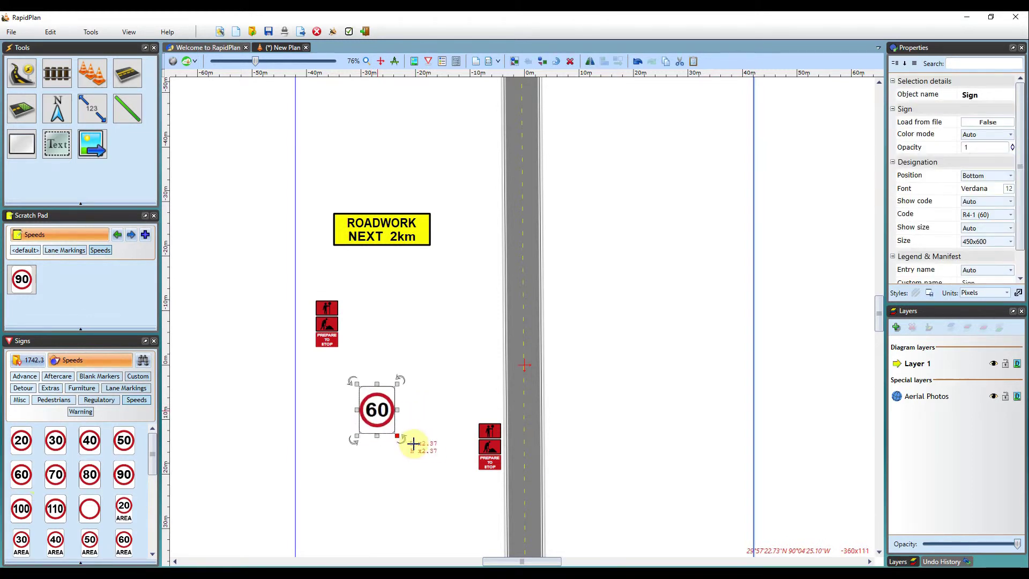
pyautogui.moveTo(377, 414); pyautogui.dragTo(390, 412)
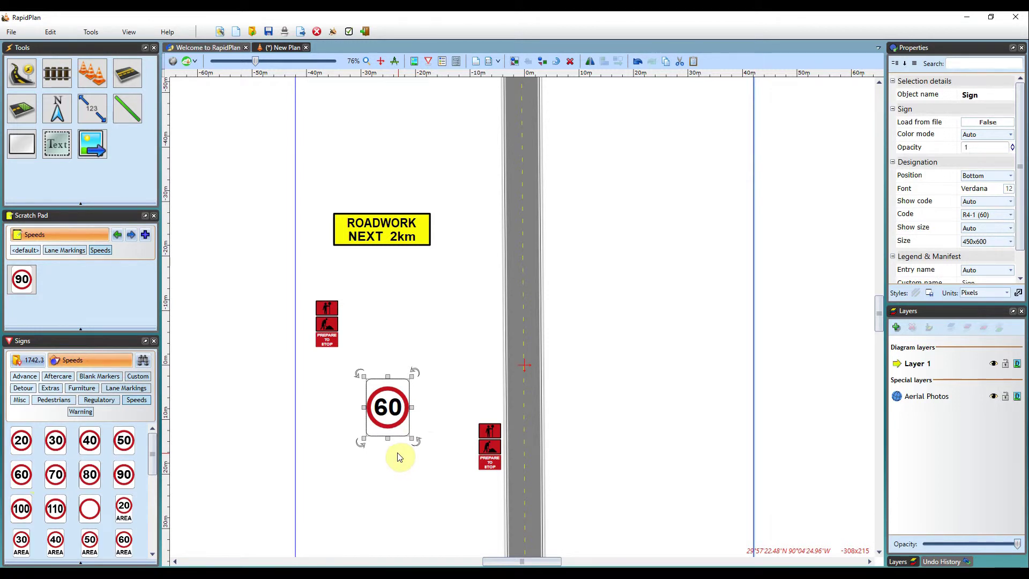
# - Edit the sign's speed number from 60 to 50
pyautogui.doubleClick(404, 419)
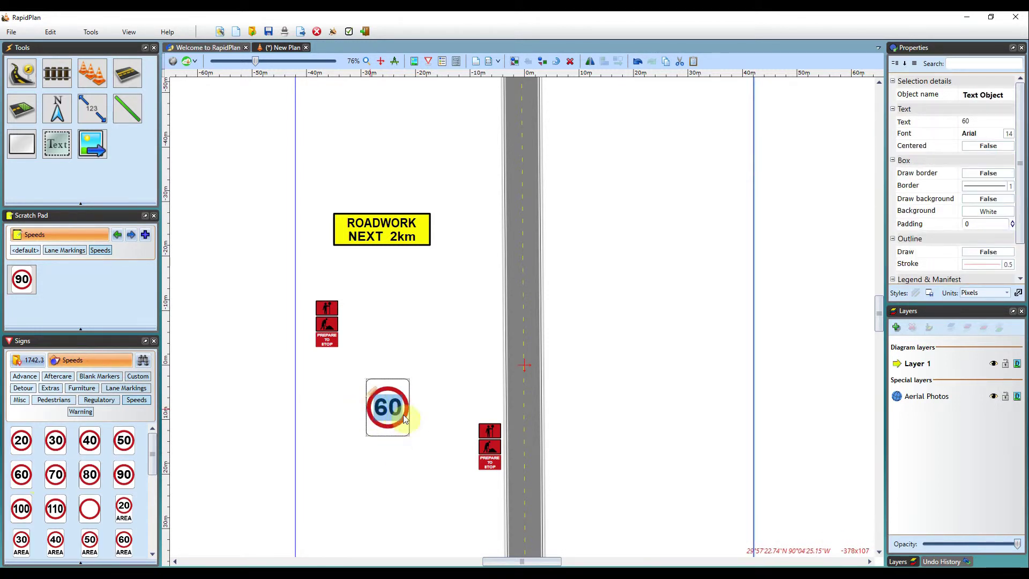
pyautogui.write('90')
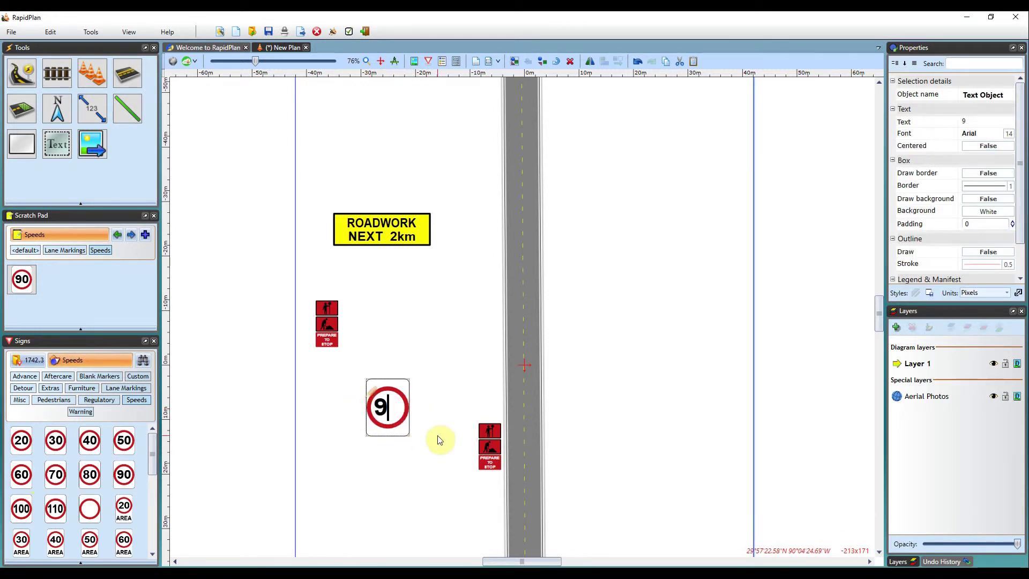
pyautogui.click(453, 339)
pyautogui.doubleClick(394, 409)
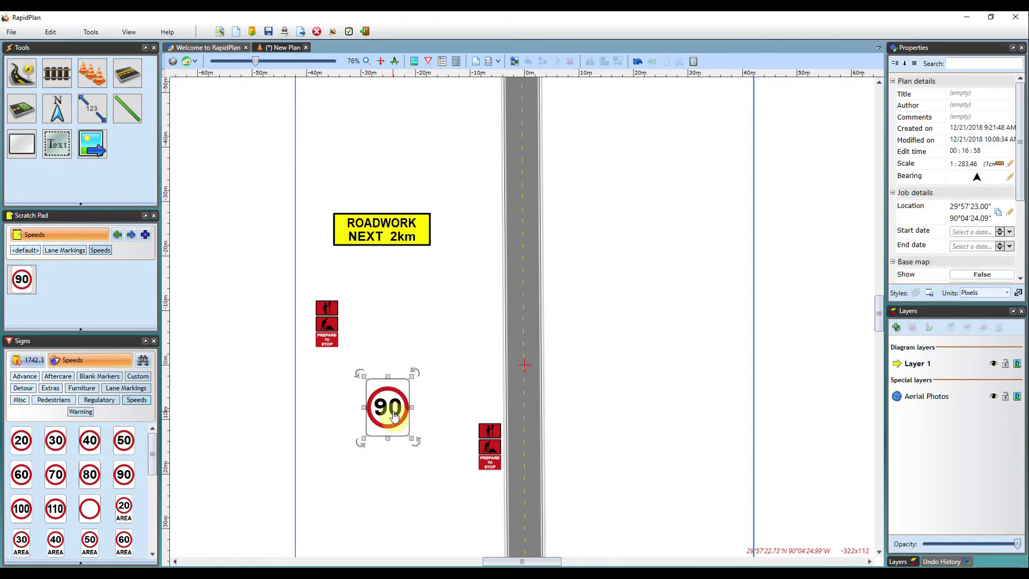
pyautogui.write('50')
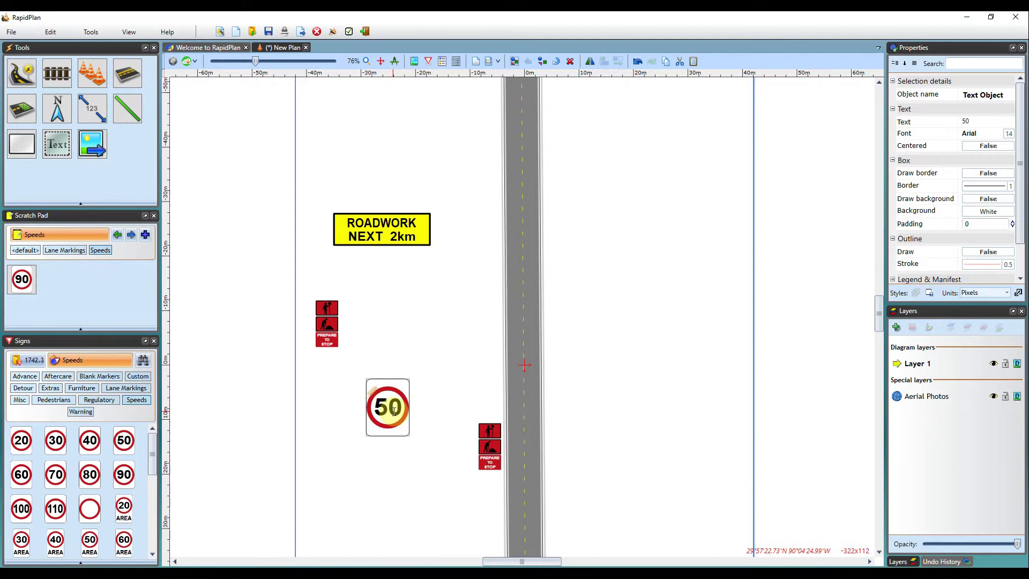
pyautogui.click(511, 464)
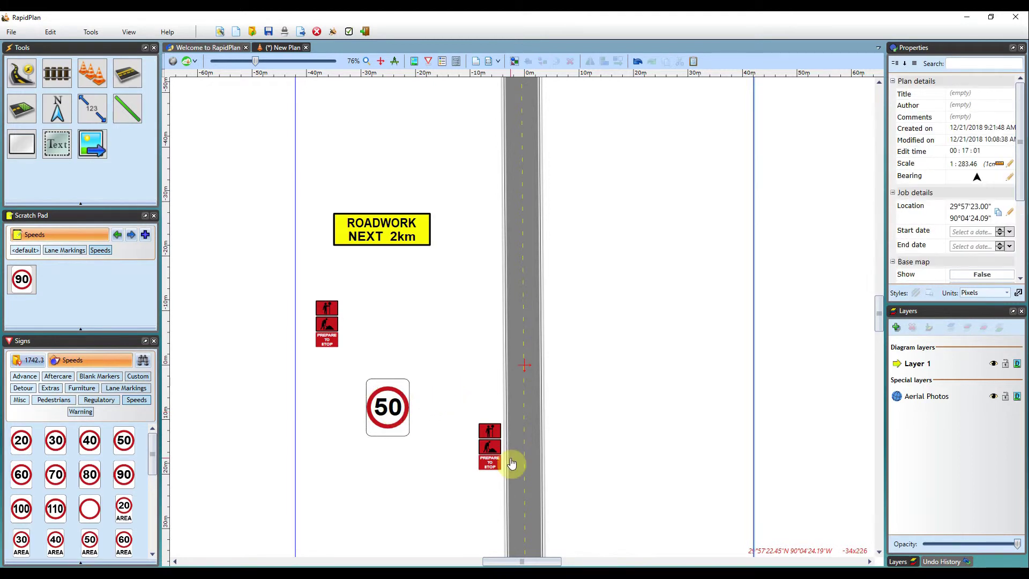
# - Save the edited 50 speed sign from the plan into the Speeds scratch pad tab
pyautogui.rightClick(385, 410)
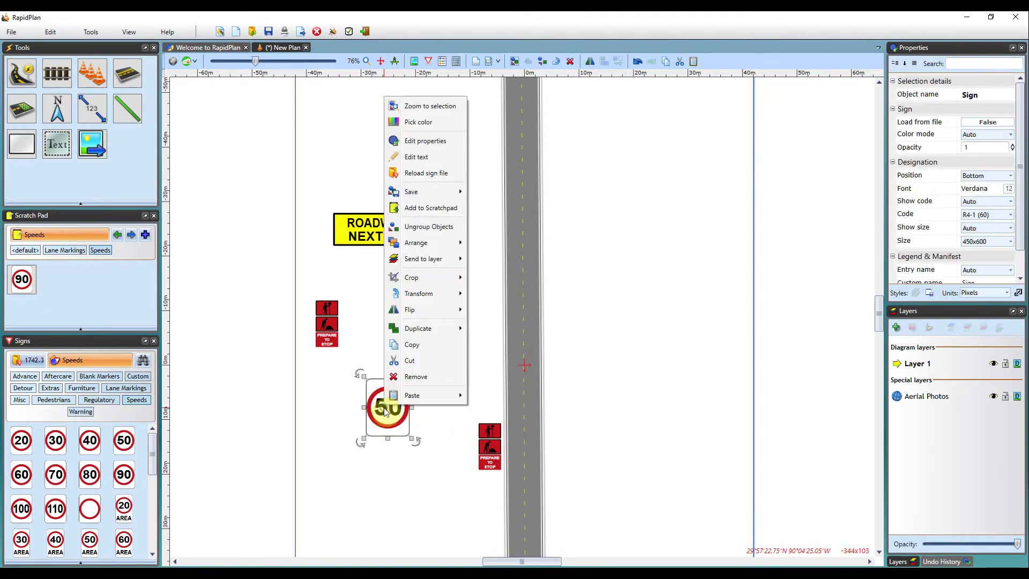
pyautogui.click(428, 208)
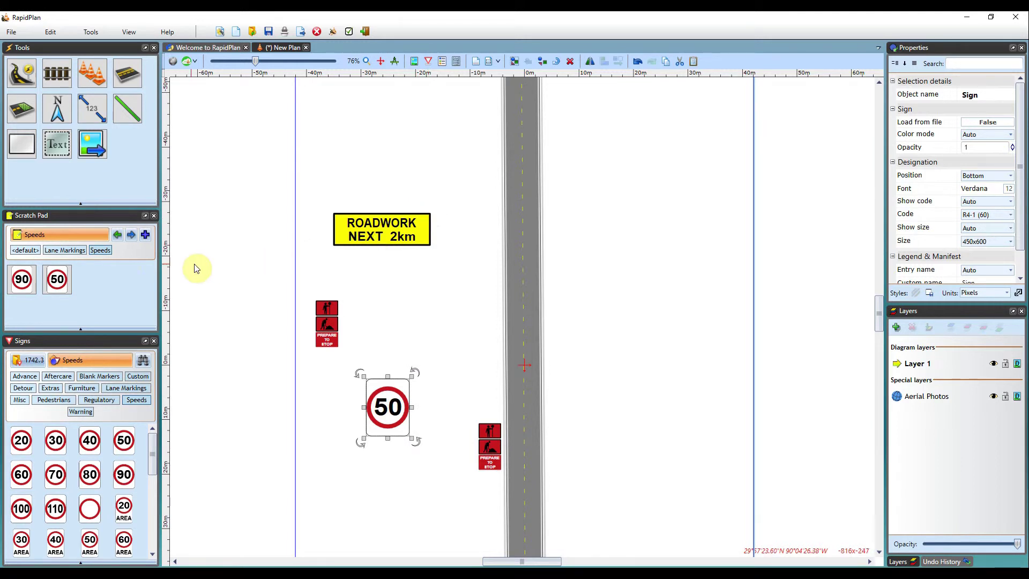